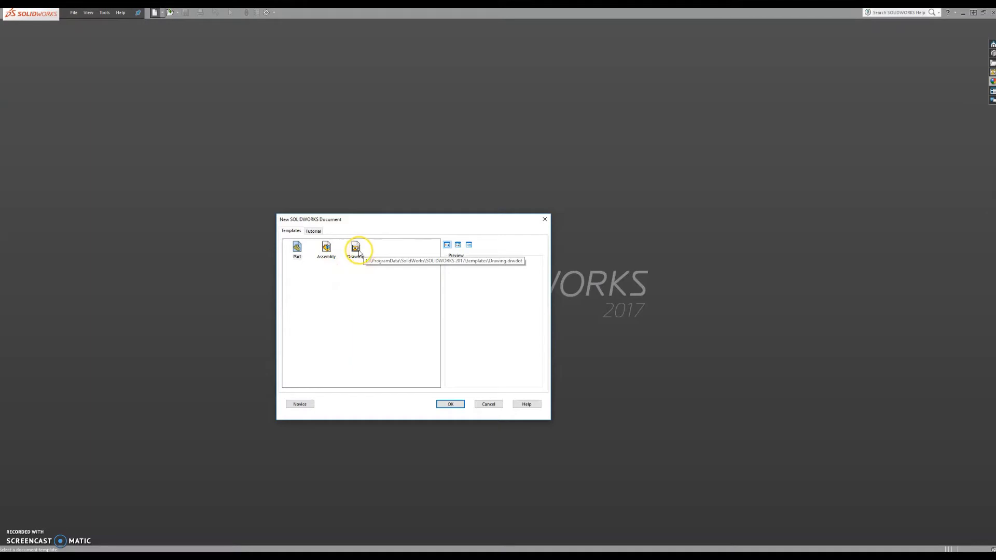
left_click(459, 245)
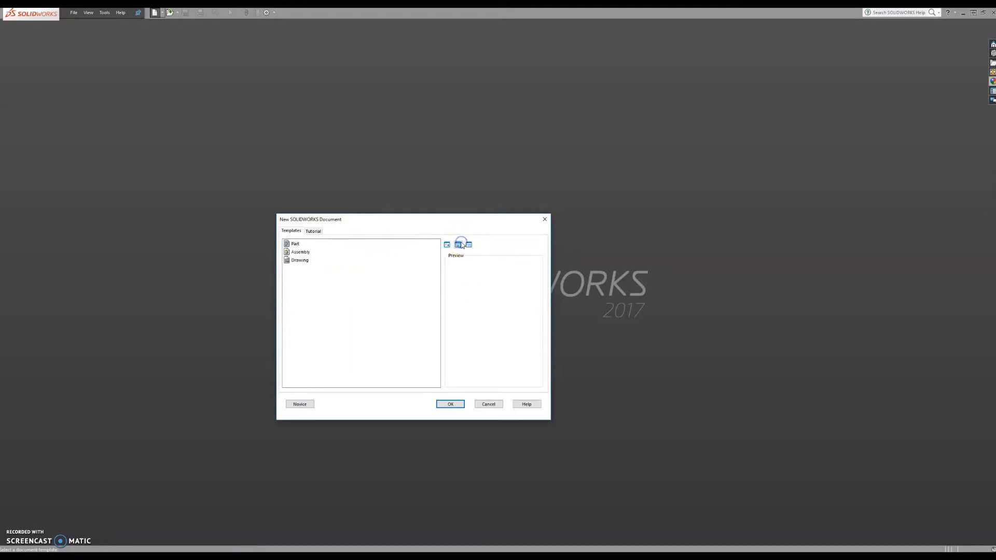
left_click(470, 245)
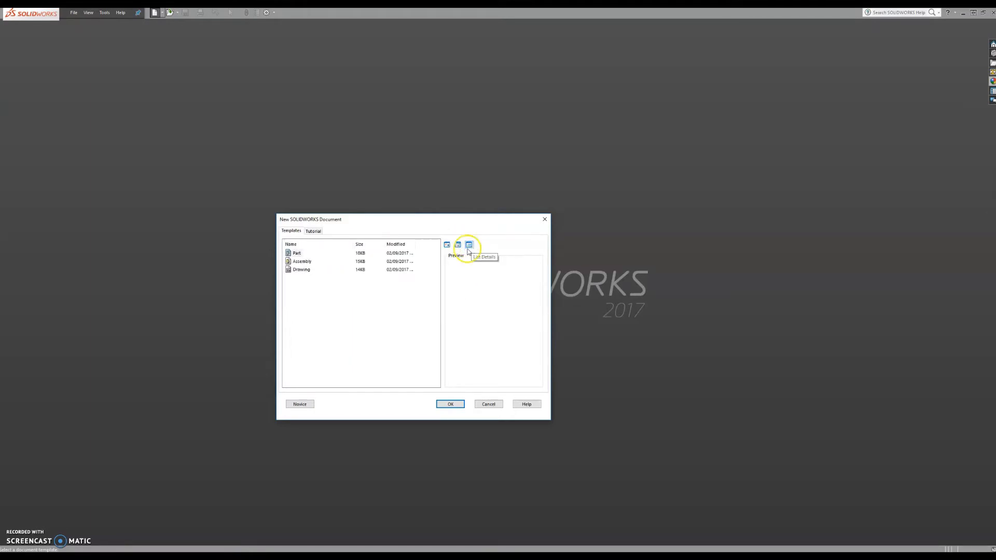
left_click(447, 245)
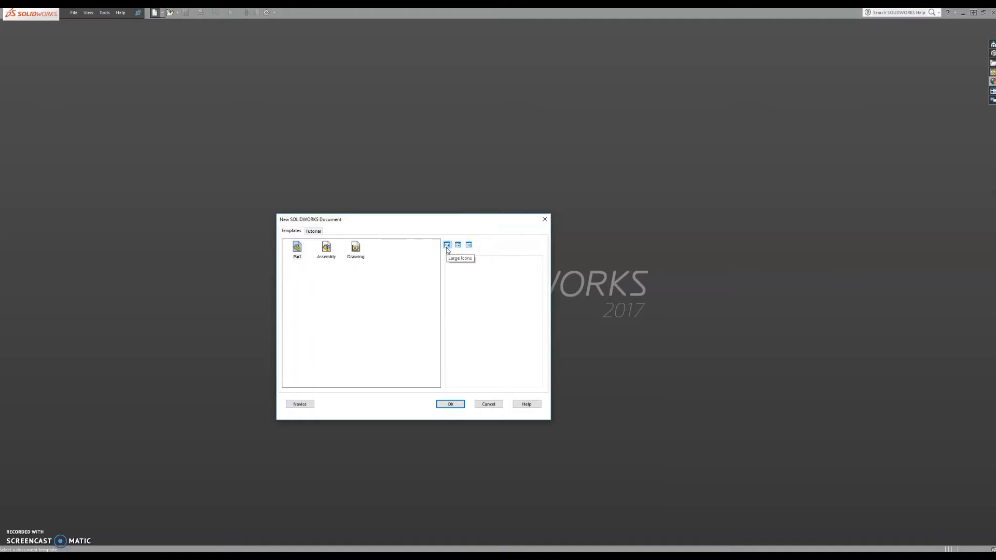
left_click(321, 231)
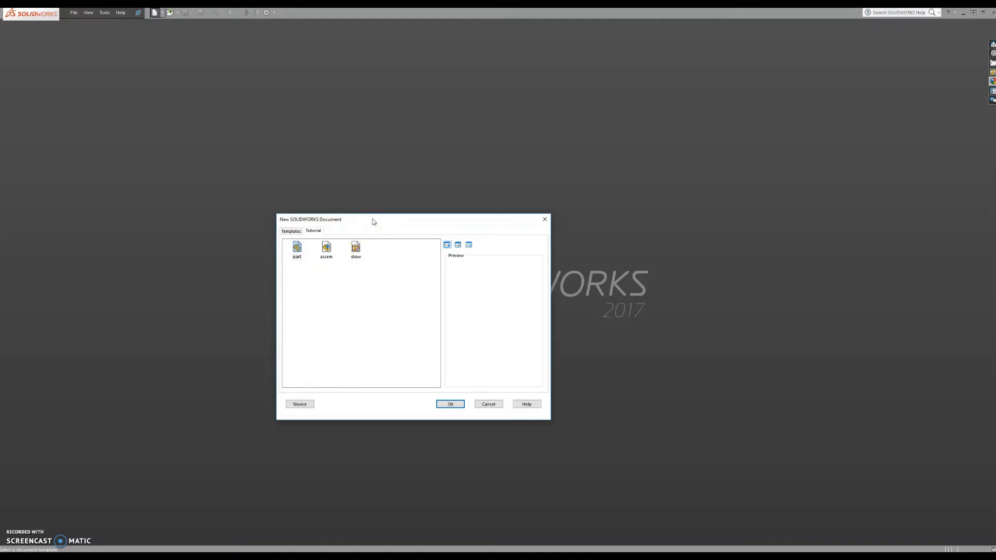
left_click(286, 231)
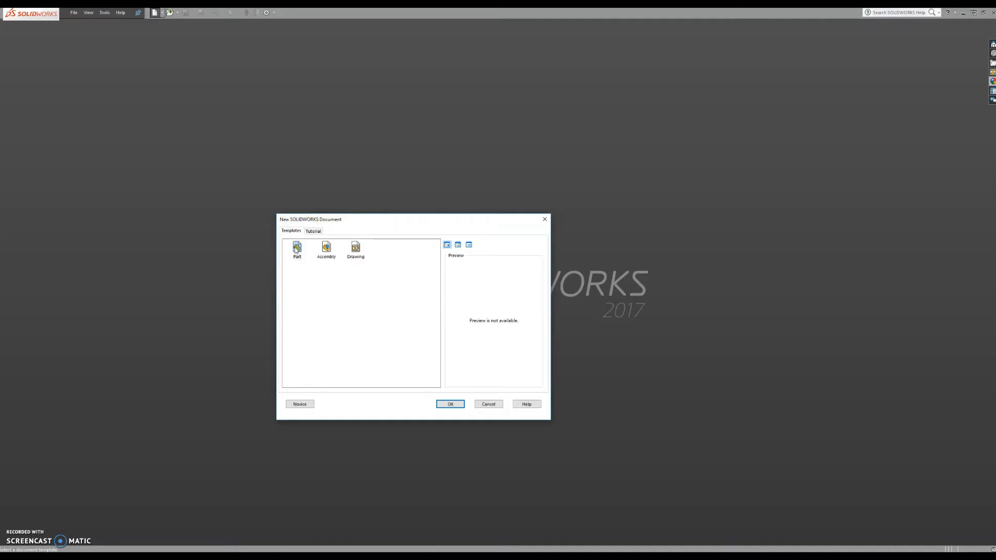
Create a new part document from the standard Part template.
left_click(330, 250)
left_click(297, 251)
left_click(454, 404)
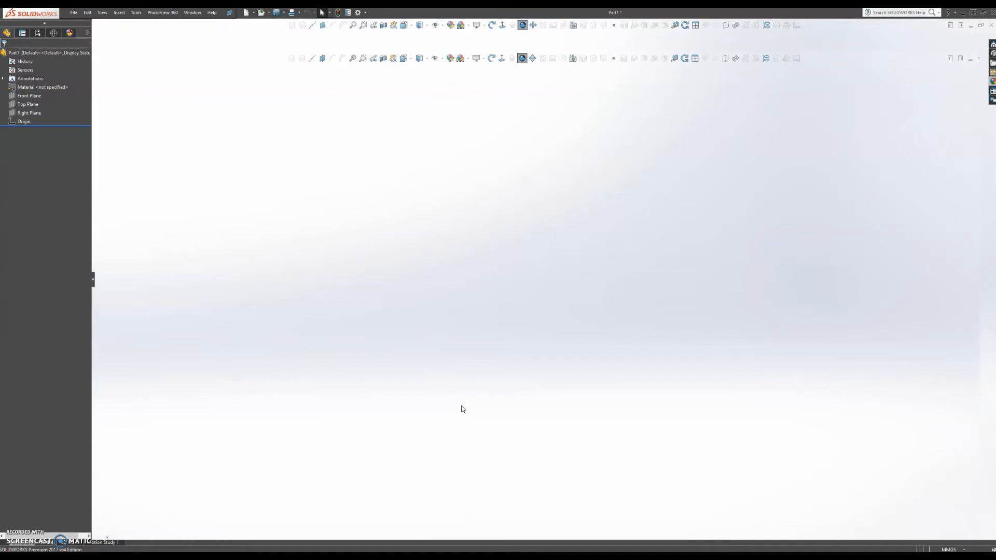
left_click(451, 410)
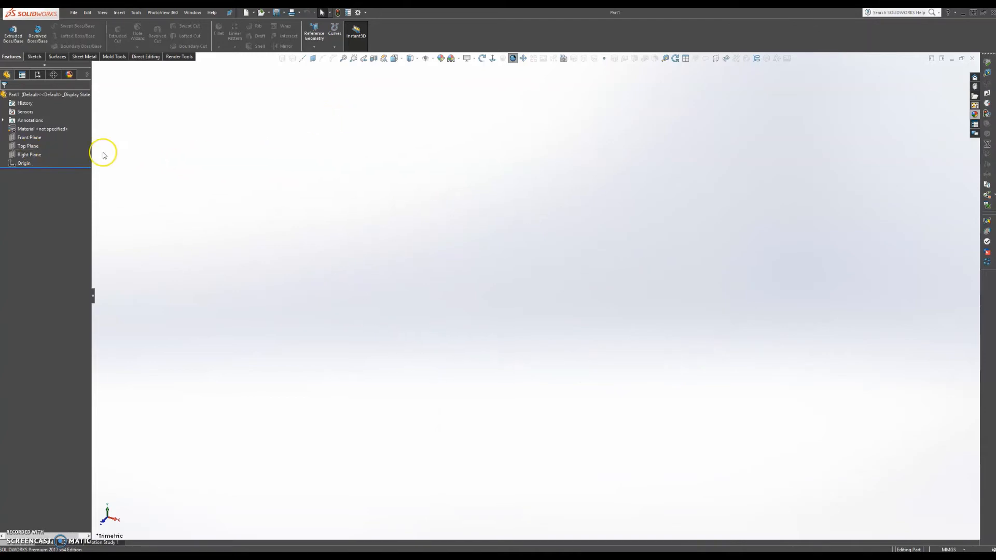
left_click(33, 148)
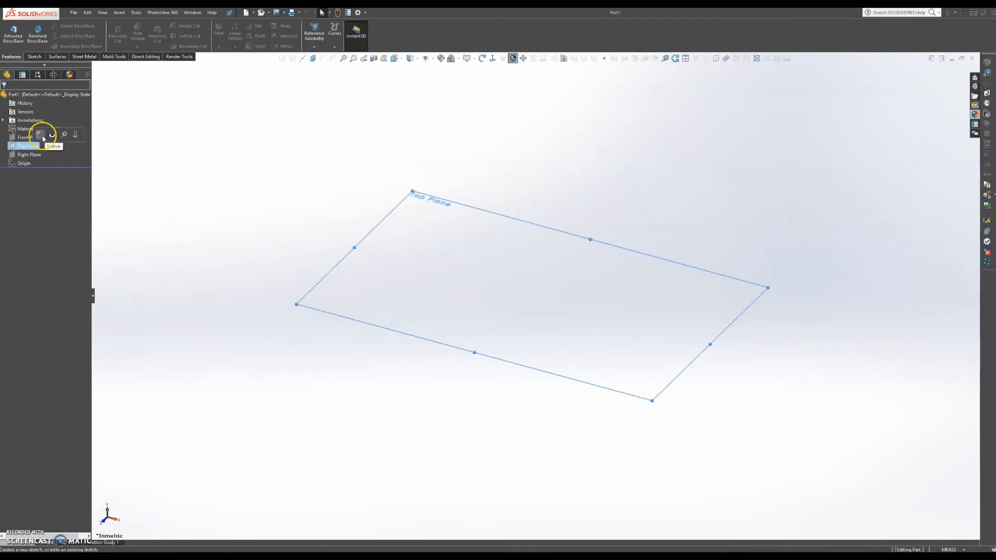
left_click(290, 119)
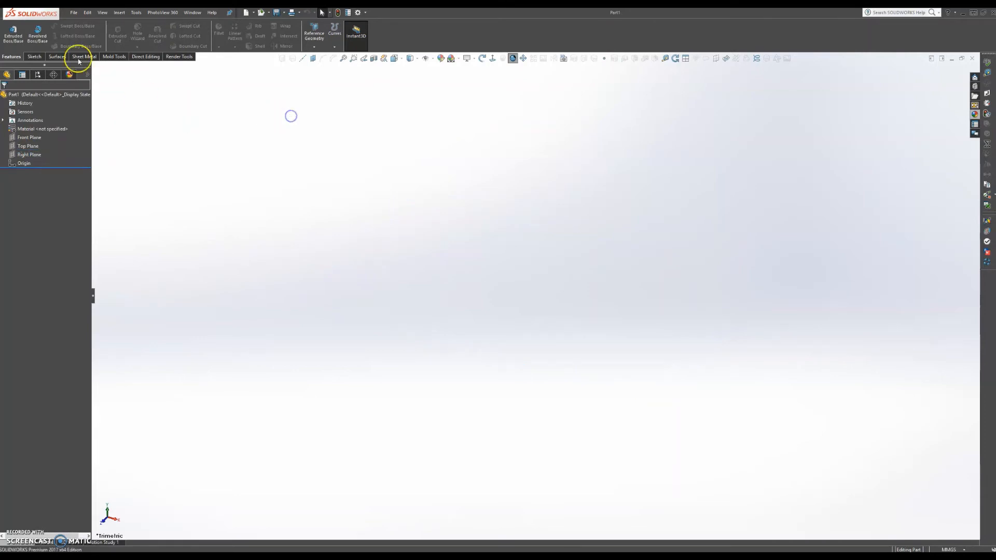
left_click(33, 56)
left_click(11, 57)
Start a new sketch on the Top Plane.
left_click(33, 57)
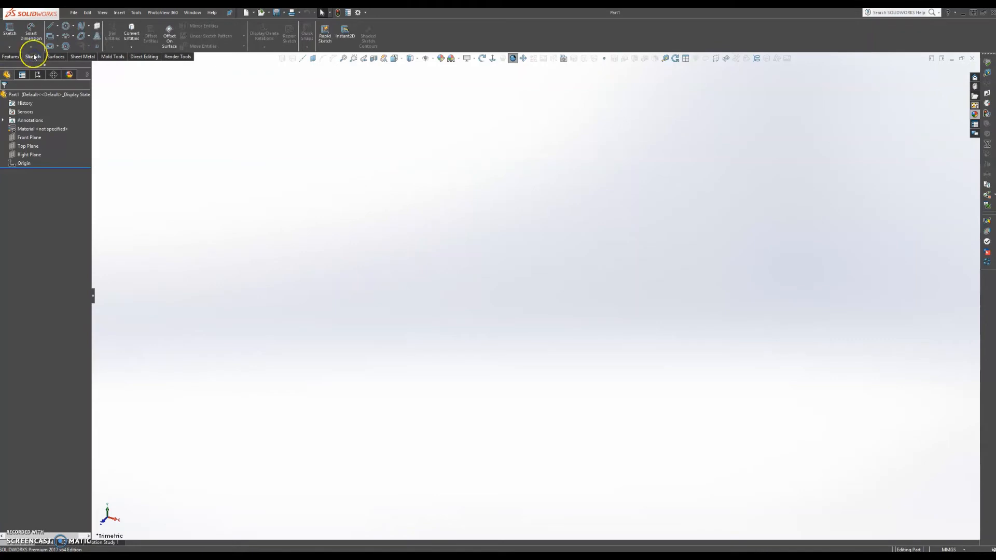
left_click(12, 30)
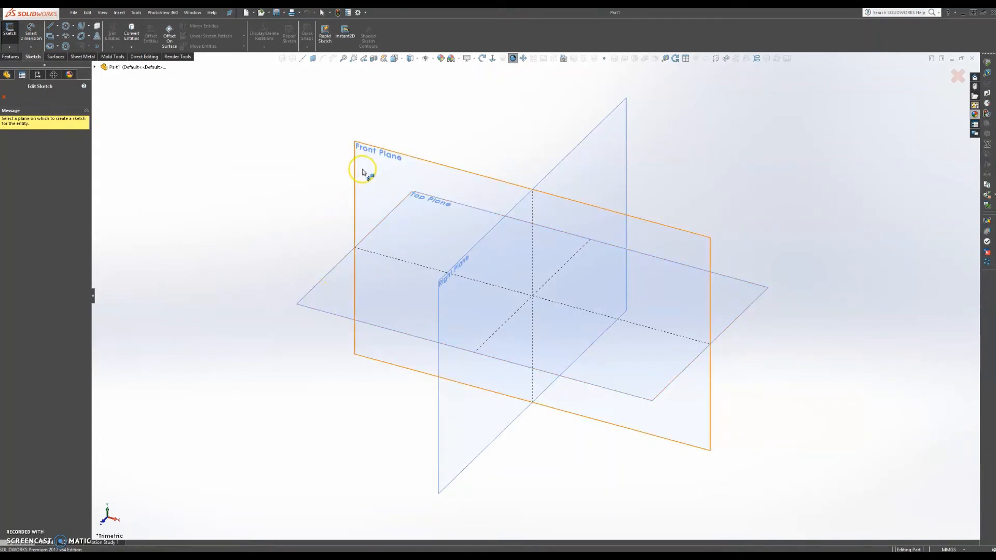
left_click(328, 299)
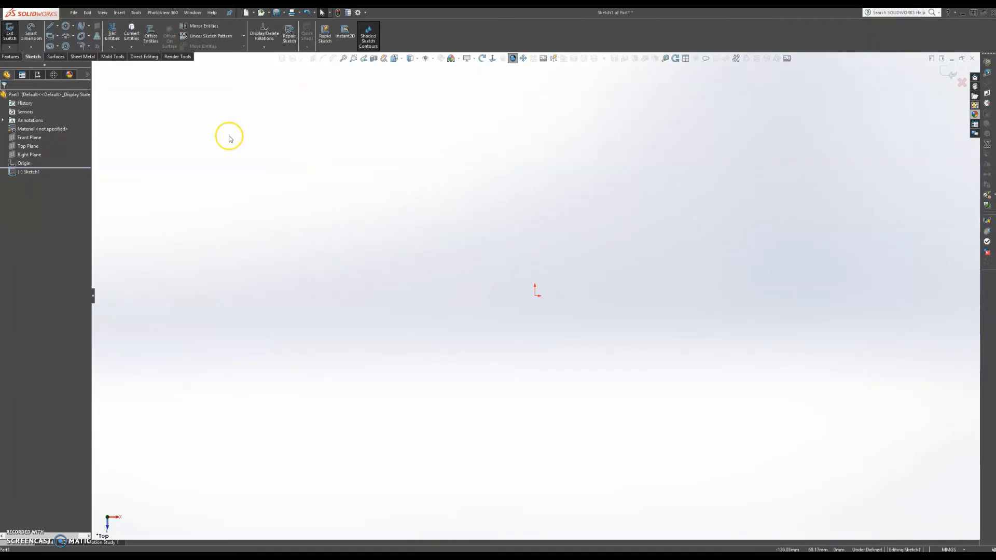
Draw a circle centred on the sketch origin and set its radius to 50 mm.
left_click(66, 26)
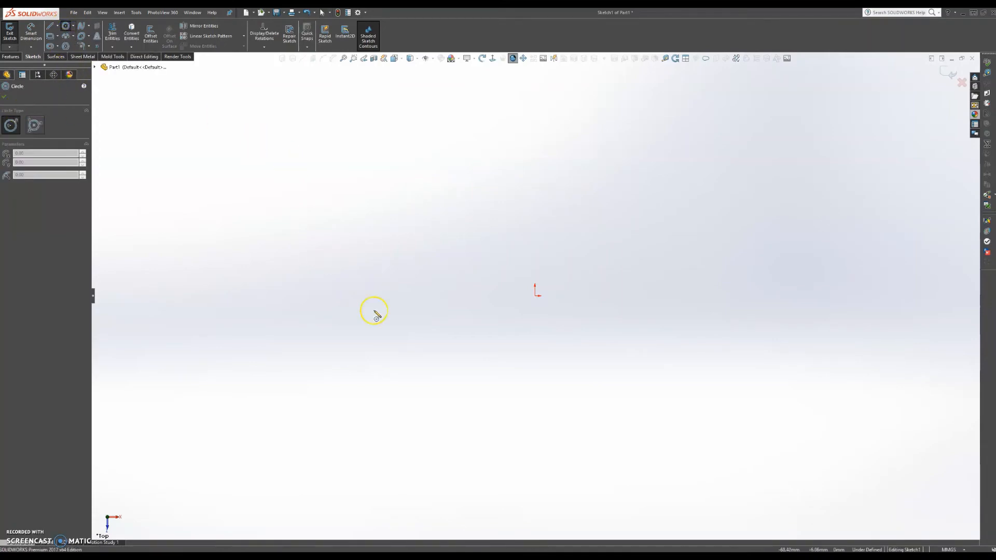
left_click(535, 297)
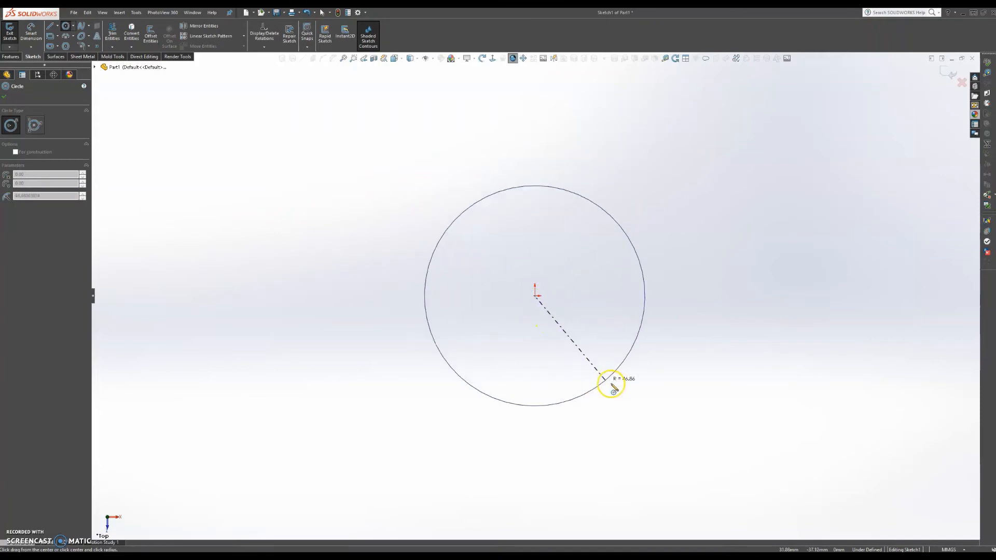
left_click(658, 399)
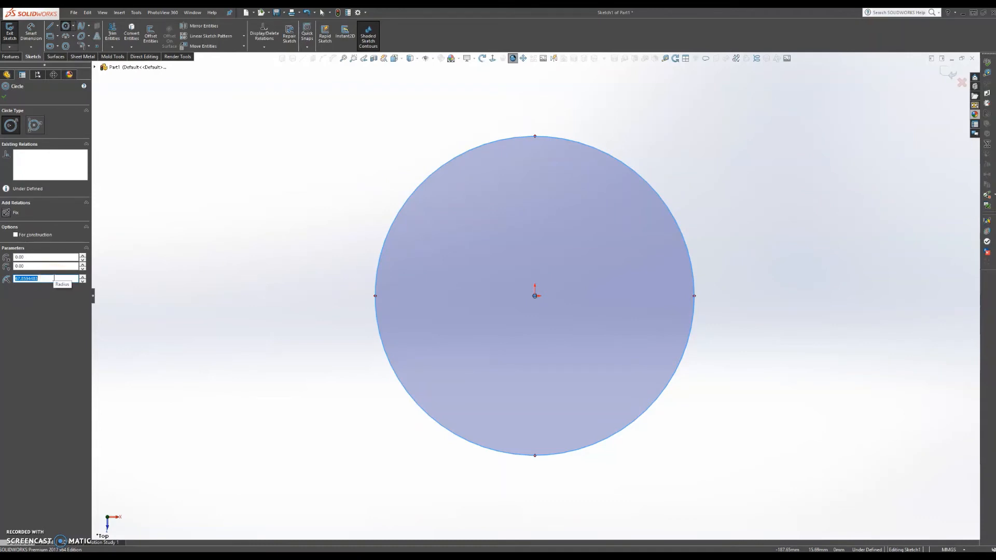
type("50")
key("Return")
left_click(123, 76)
Extrude the circle as a blind boss with a depth of 40 mm.
left_click(11, 56)
left_click(14, 32)
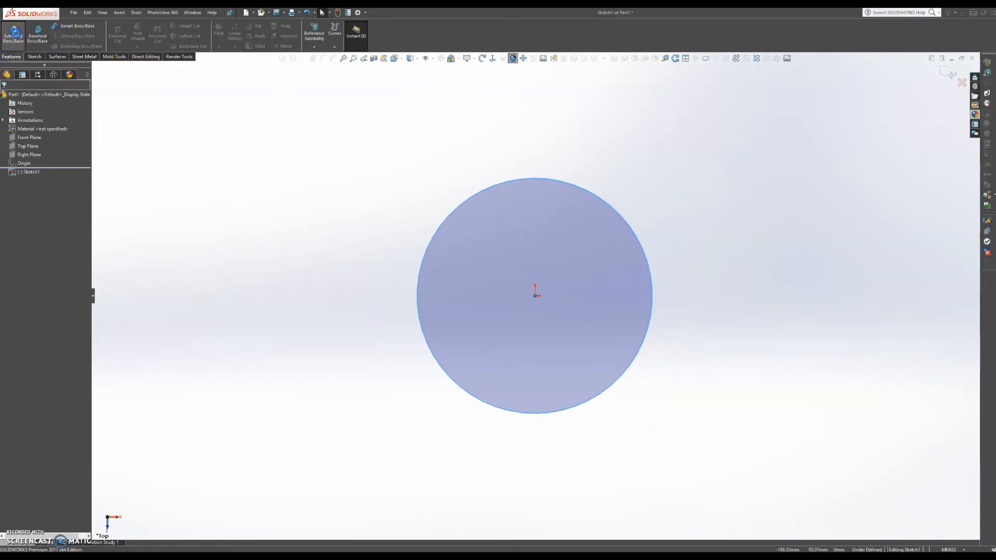
left_click(34, 57)
left_click(12, 56)
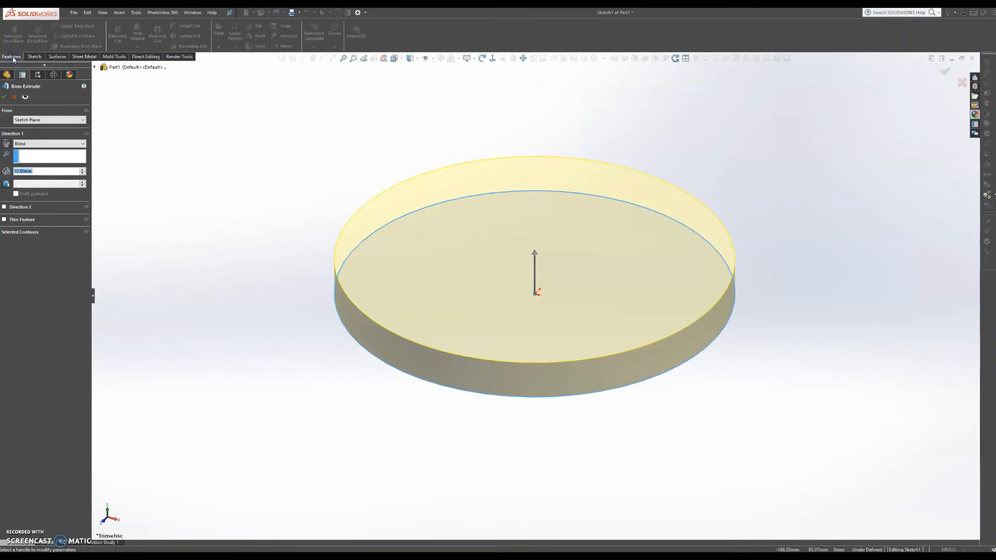
left_click(57, 56)
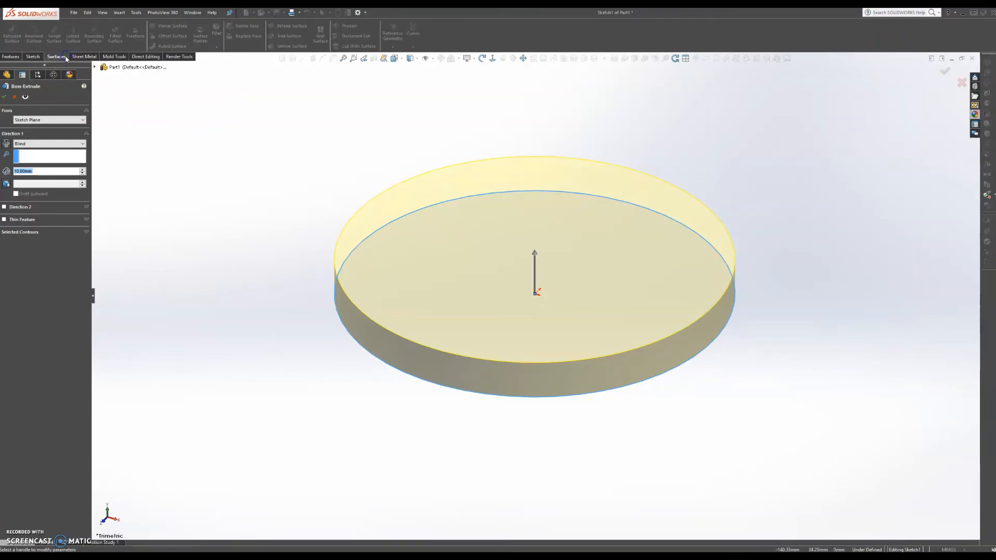
left_click(11, 57)
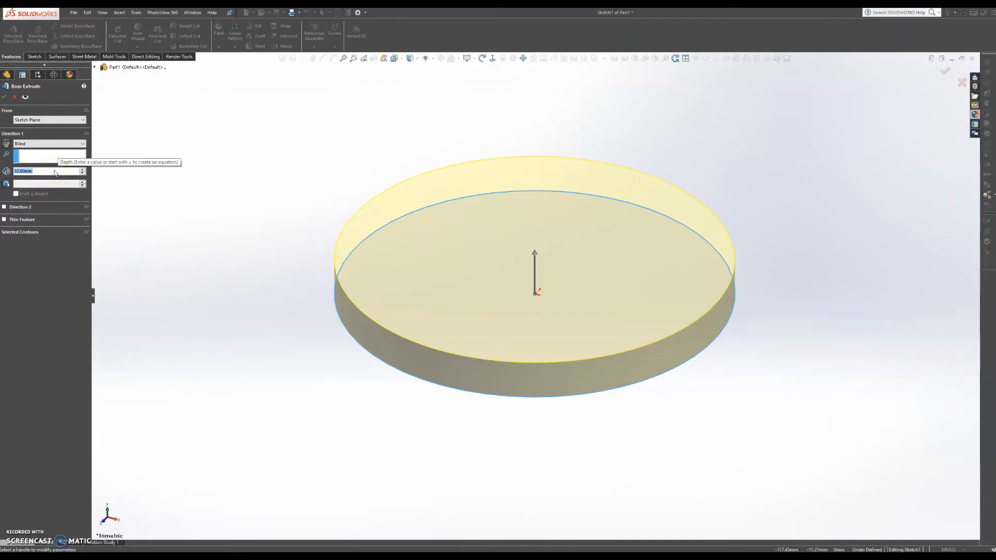
type("40")
left_click(756, 203)
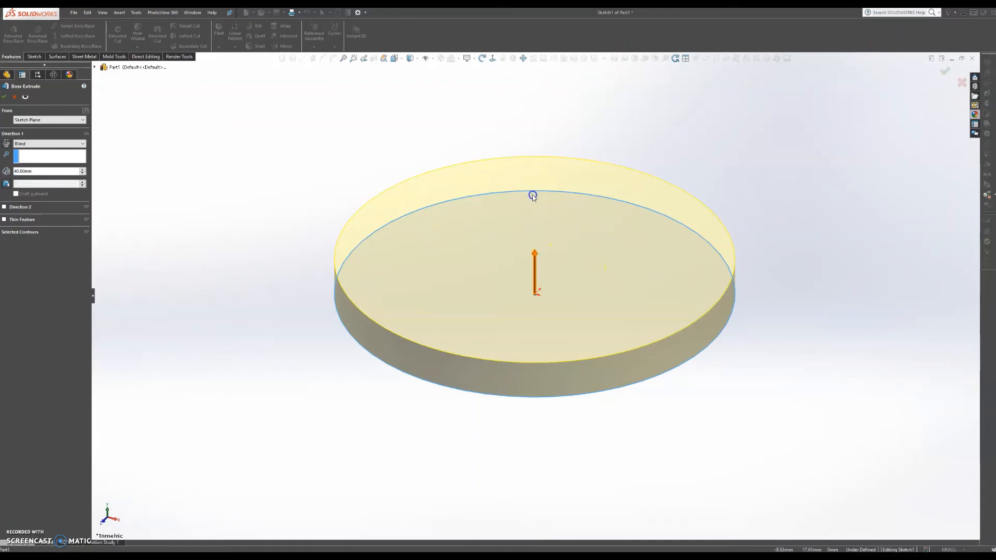
left_click(6, 87)
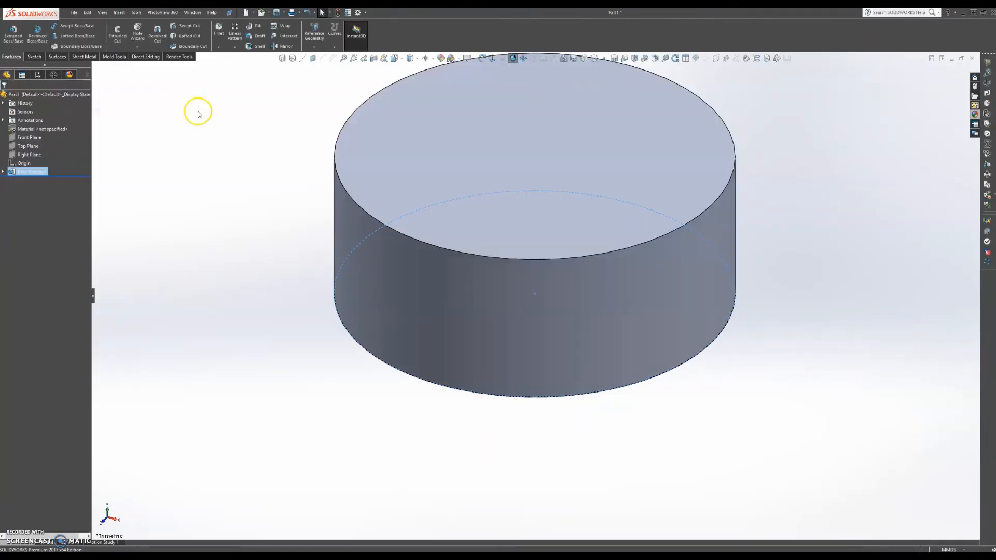
Start a constant-size fillet on the upper circular edge of the cylinder.
scroll(589, 171, "up", 4)
scroll(555, 236, "down", 3)
scroll(752, 184, "up", 1)
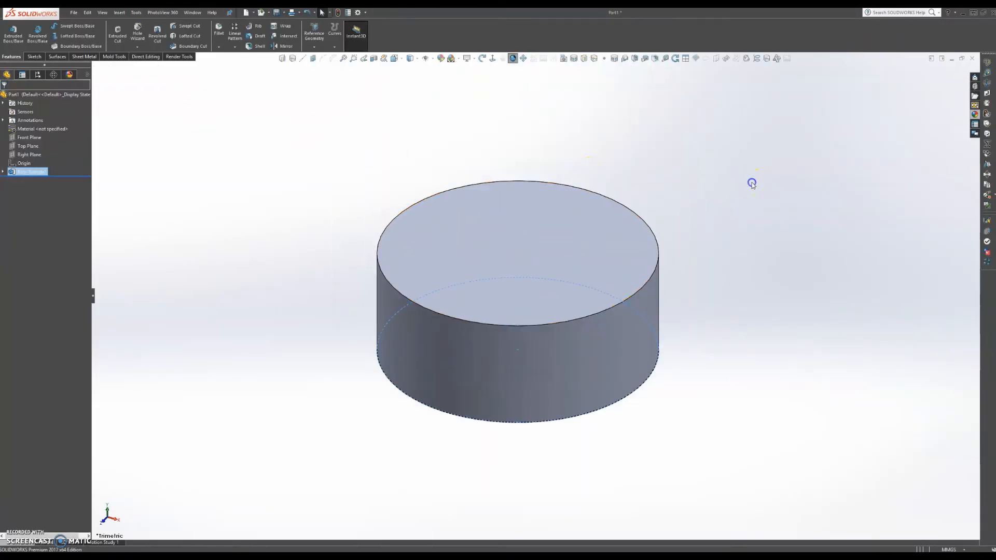
left_click(753, 185)
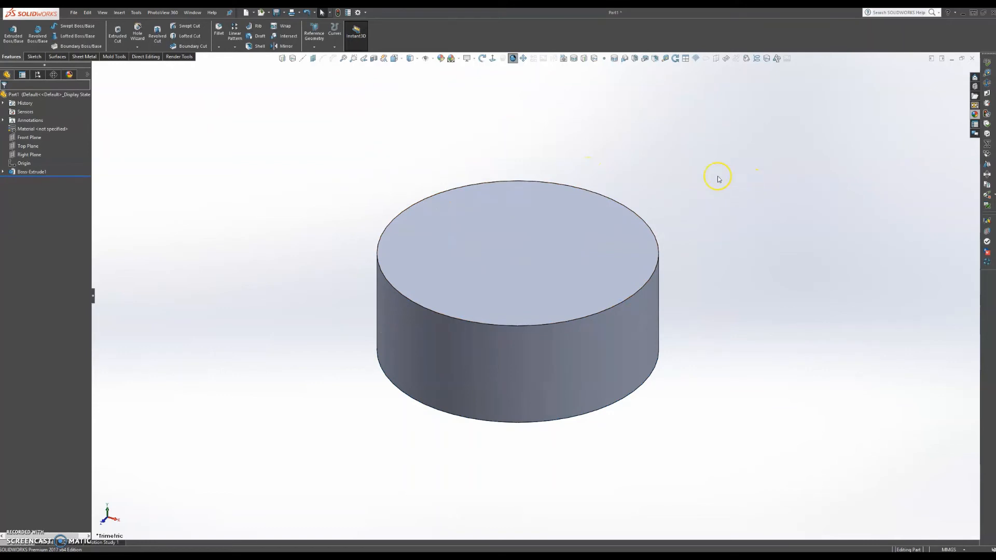
left_click(220, 47)
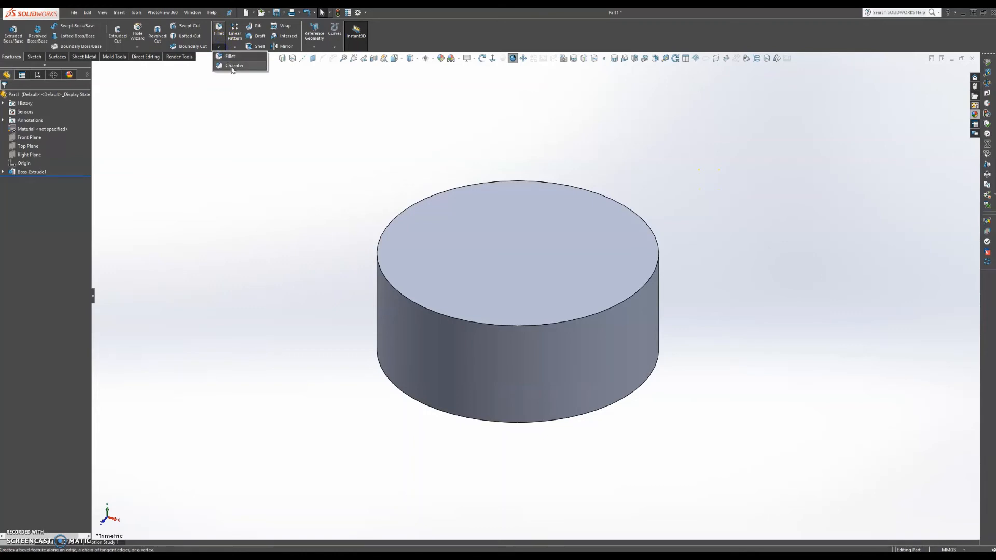
left_click(220, 29)
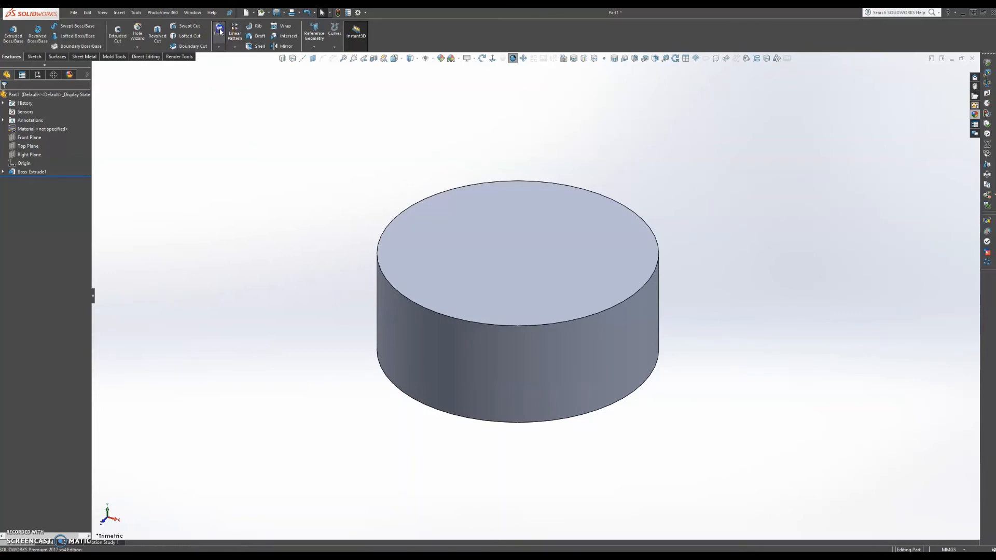
left_click(538, 326)
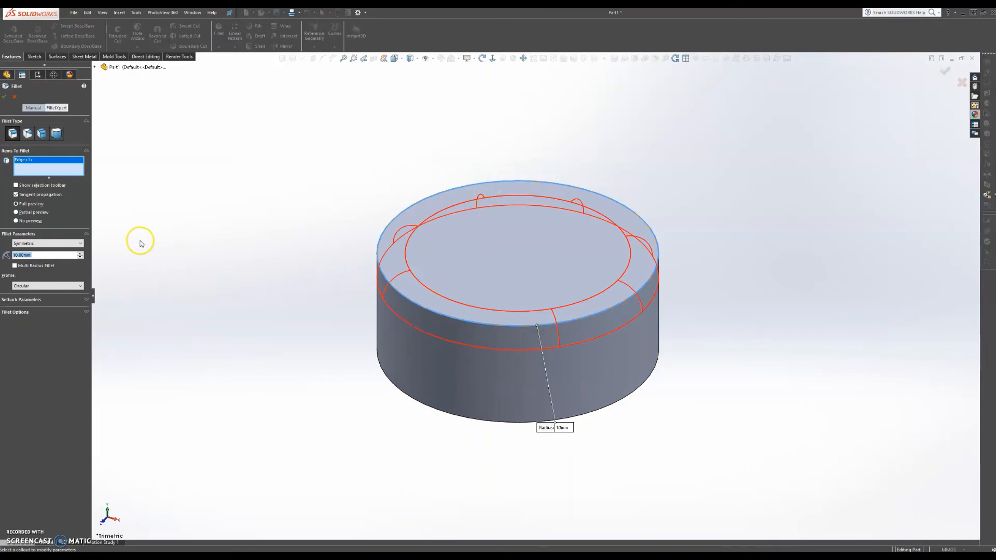
Preview the fillet with the Conic Rho, Conic Radius and Curvature Continuous profiles and restore the Circular profile.
left_click(68, 286)
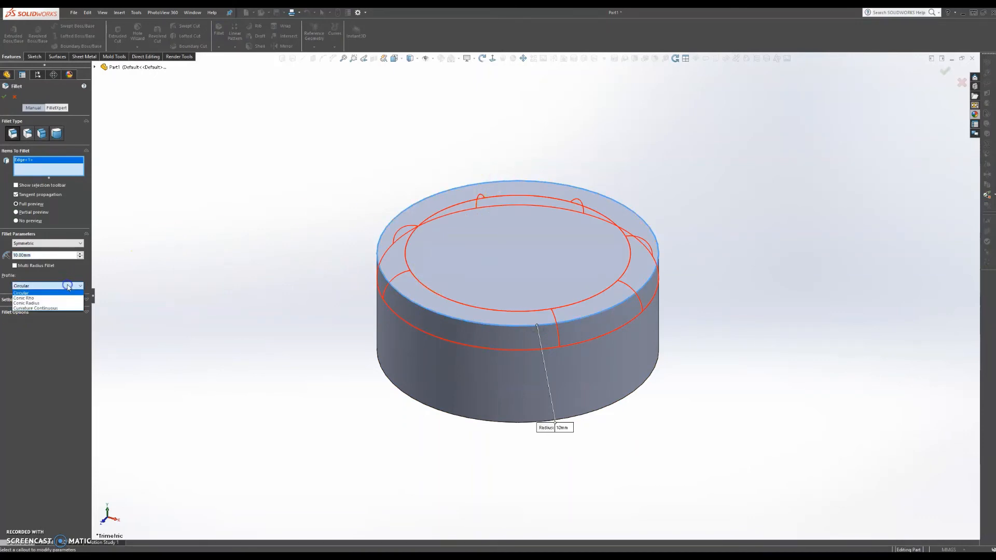
left_click(57, 309)
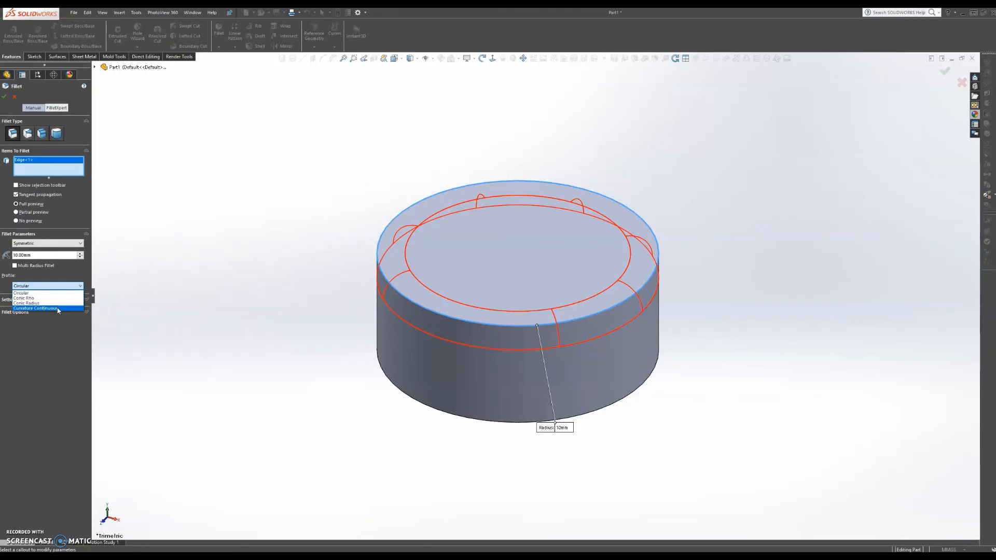
left_click(71, 269)
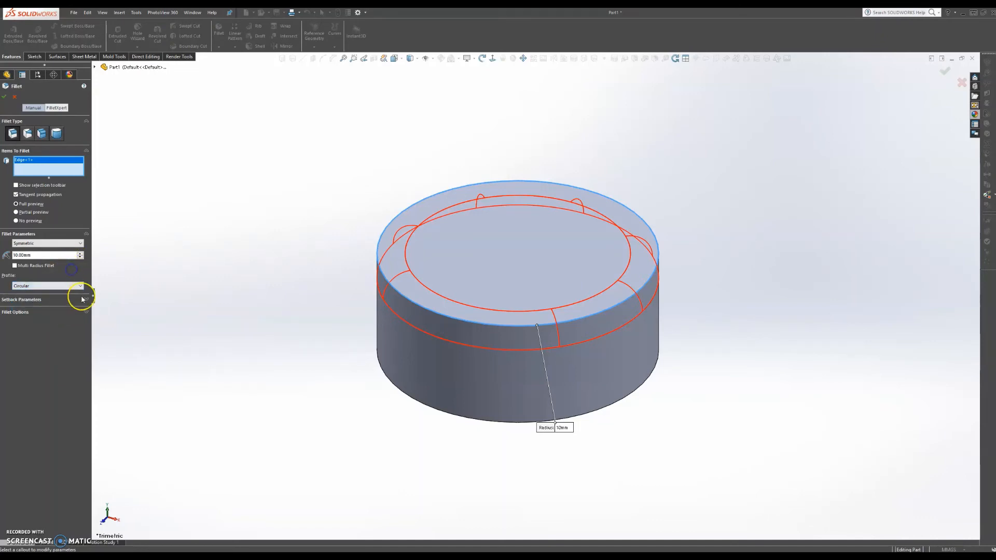
left_click(86, 300)
left_click(81, 309)
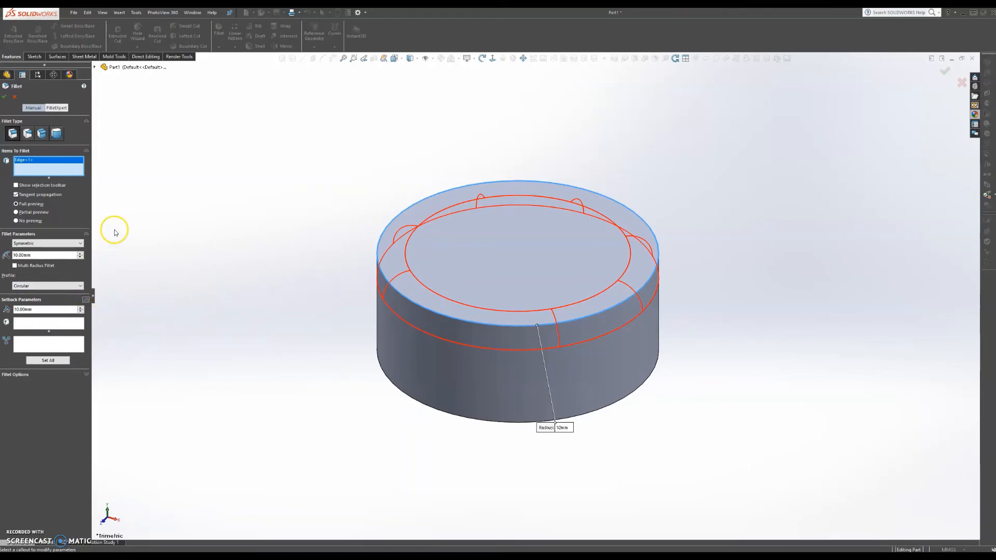
left_click(75, 288)
left_click(72, 298)
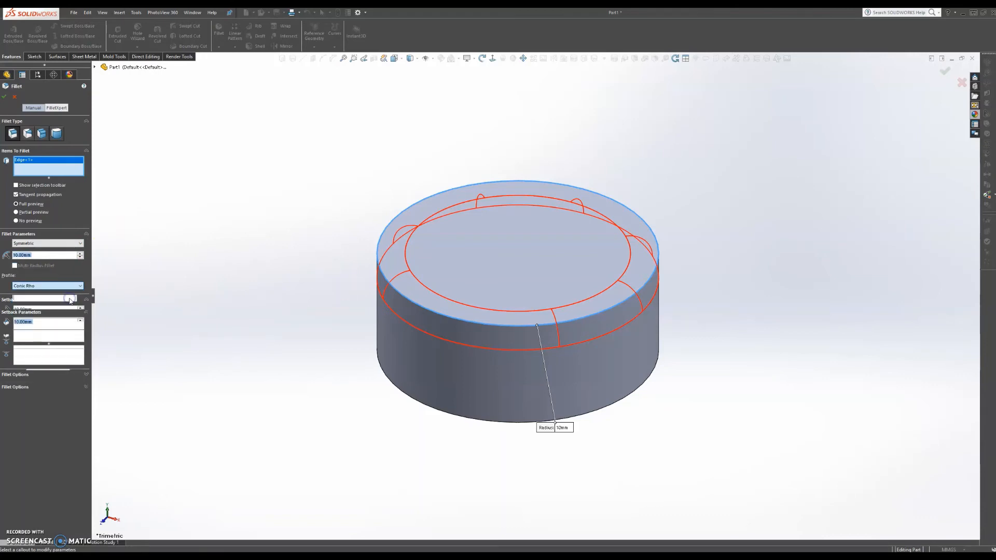
left_click(72, 286)
left_click(71, 305)
left_click(72, 286)
left_click(60, 309)
left_click(72, 286)
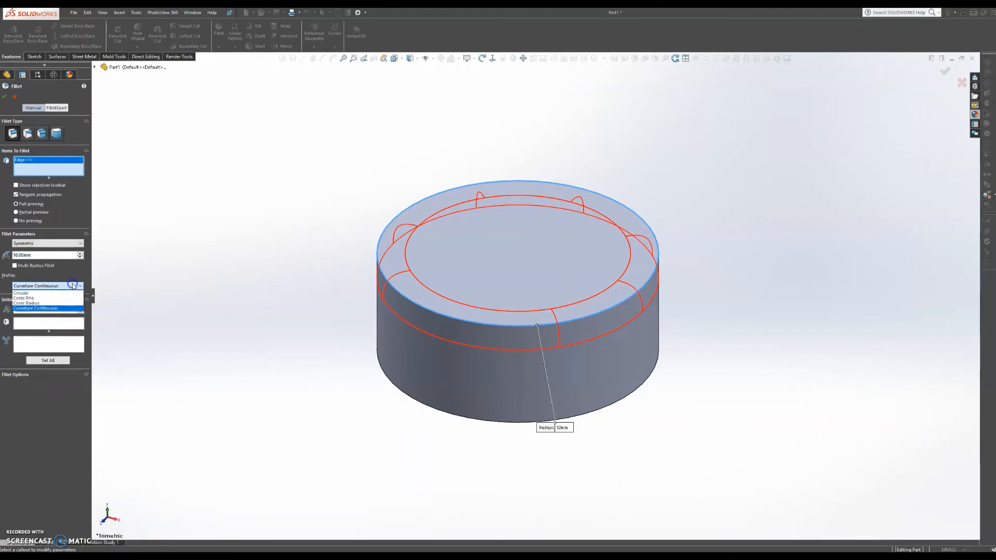
left_click(72, 294)
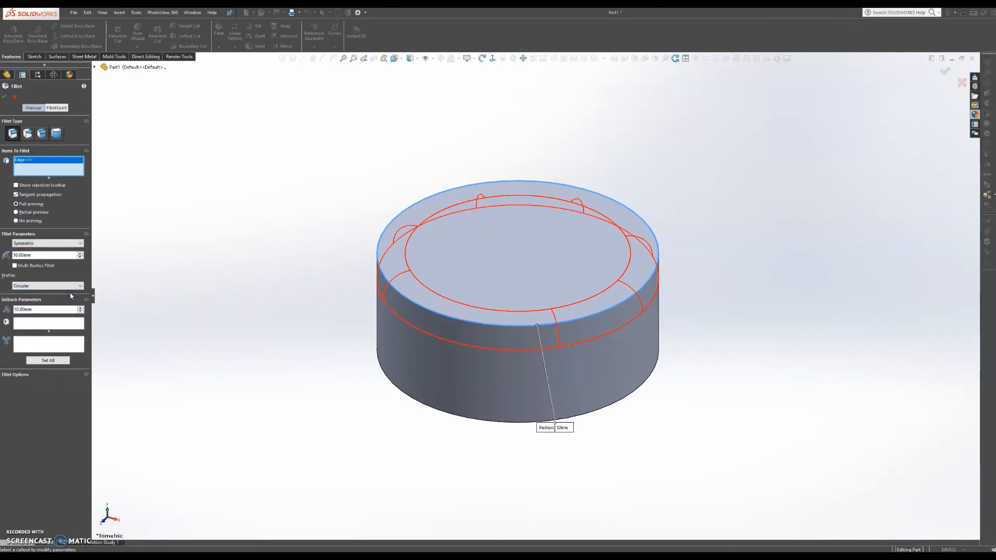
Set the symmetric fillet's radius on the upper edge to 30 mm.
left_click(63, 262)
double_click(74, 255)
type("30")
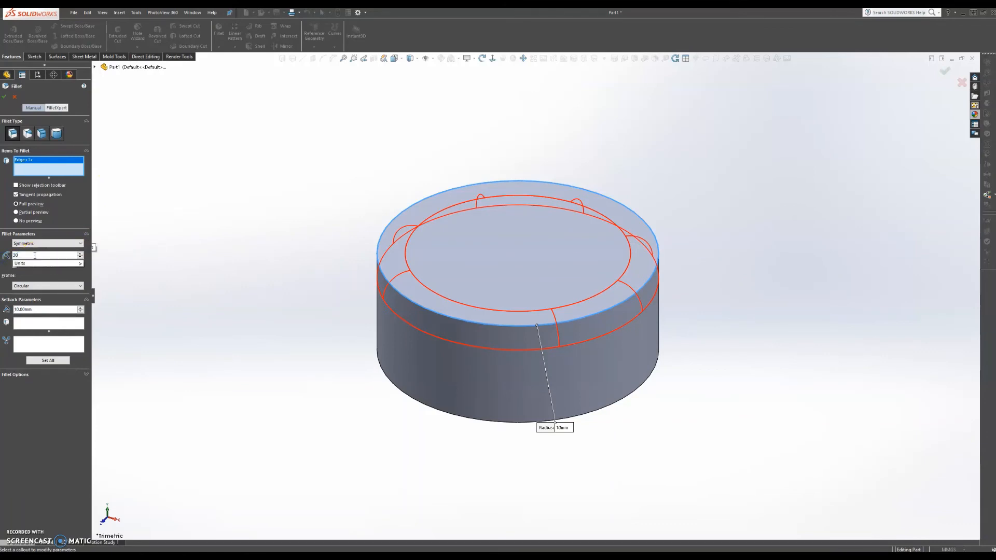
left_click(171, 198)
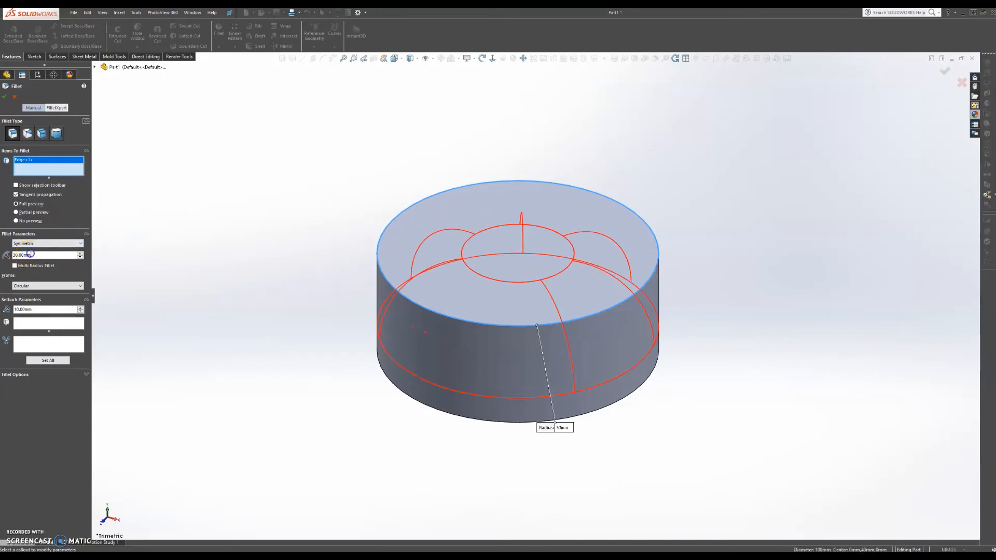
Set the fillet radius on the cylinder's upper edge to 10 mm and apply the fillet.
type("10")
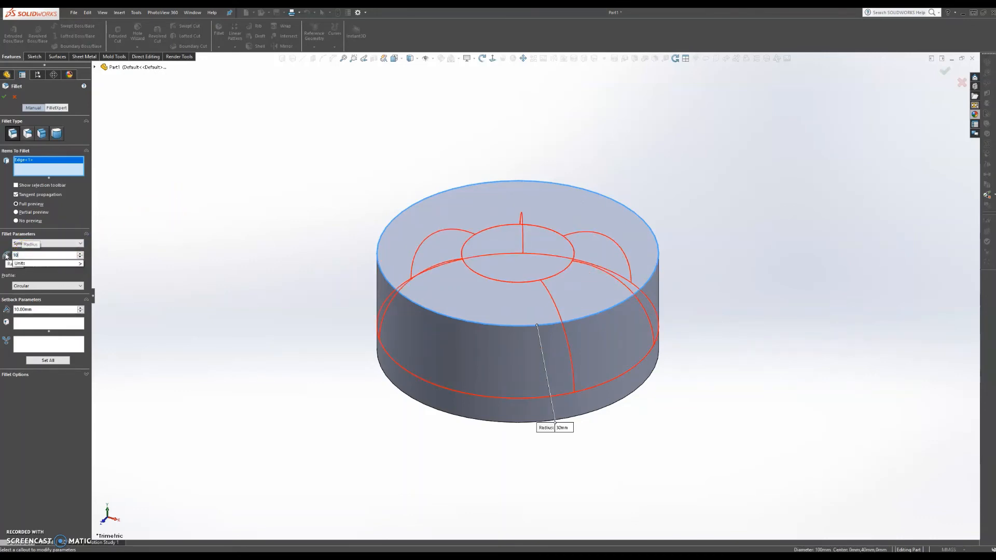
left_click(237, 139)
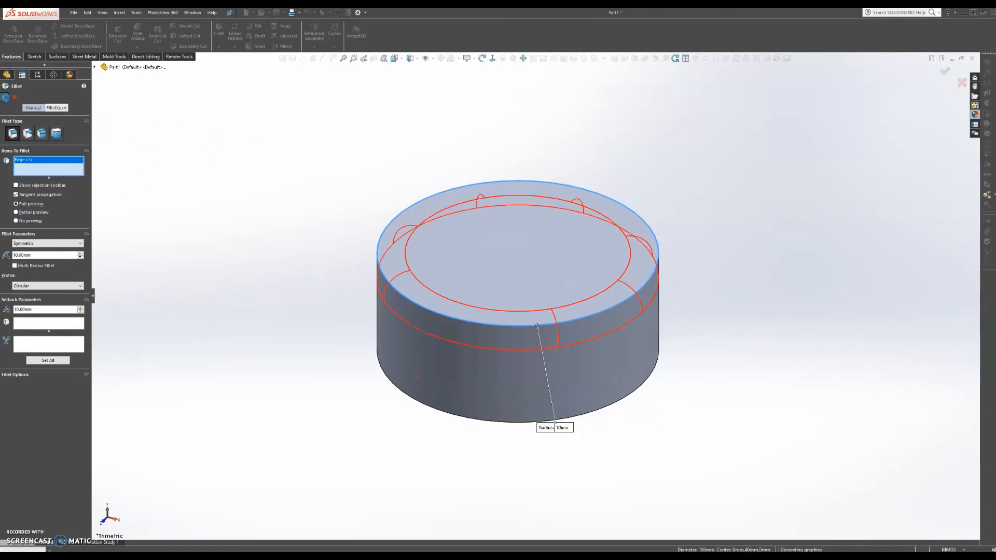
left_click(4, 98)
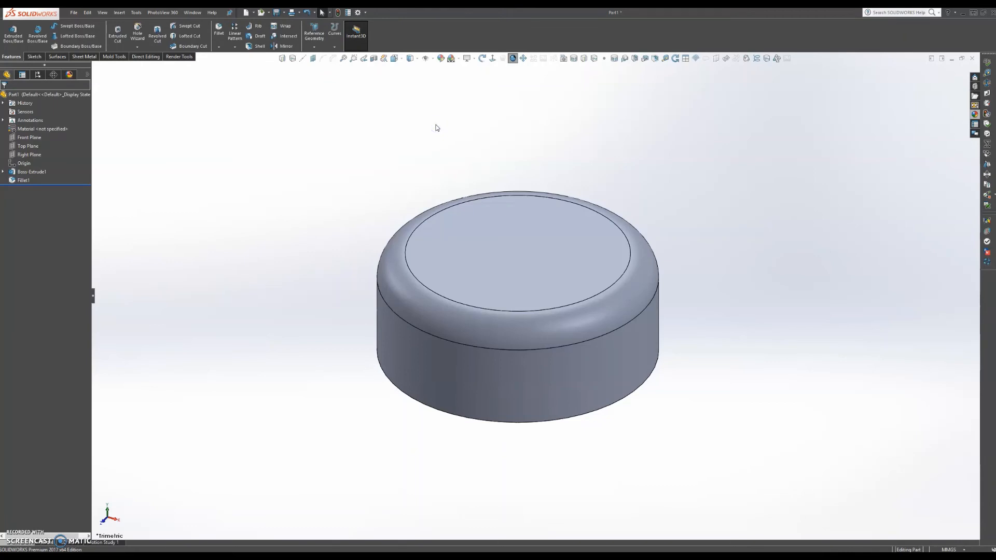
Start a new sketch on the cylinder's flat upper face.
left_click(34, 57)
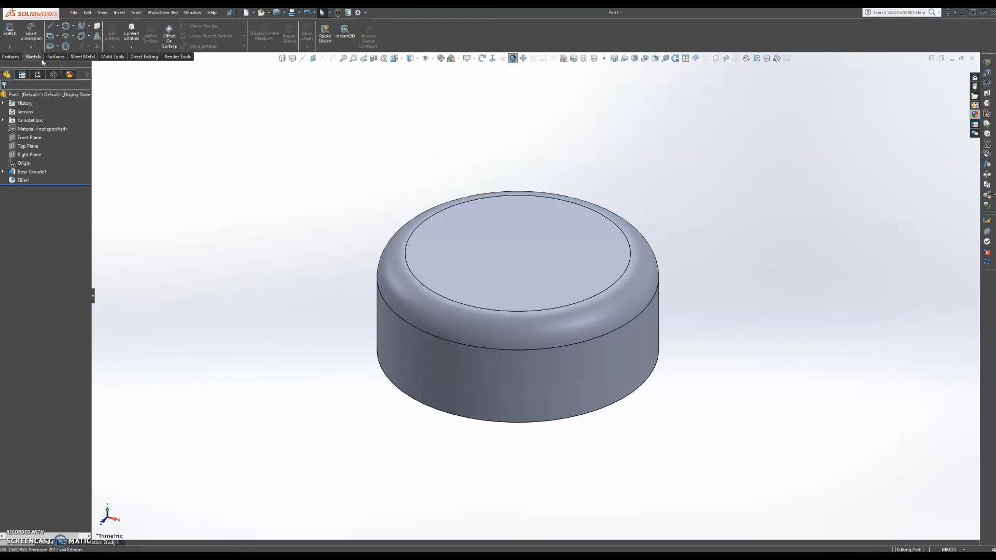
left_click(10, 31)
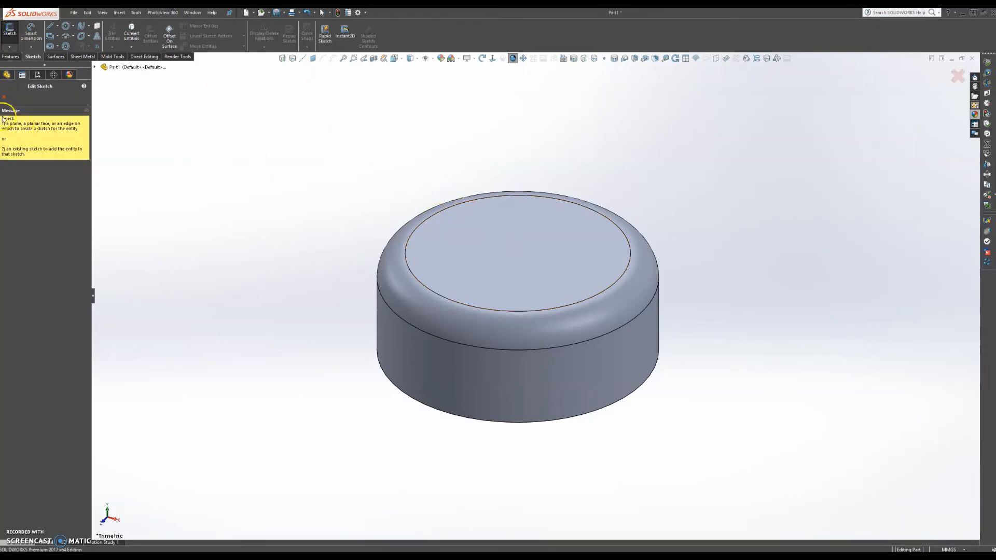
left_click(4, 97)
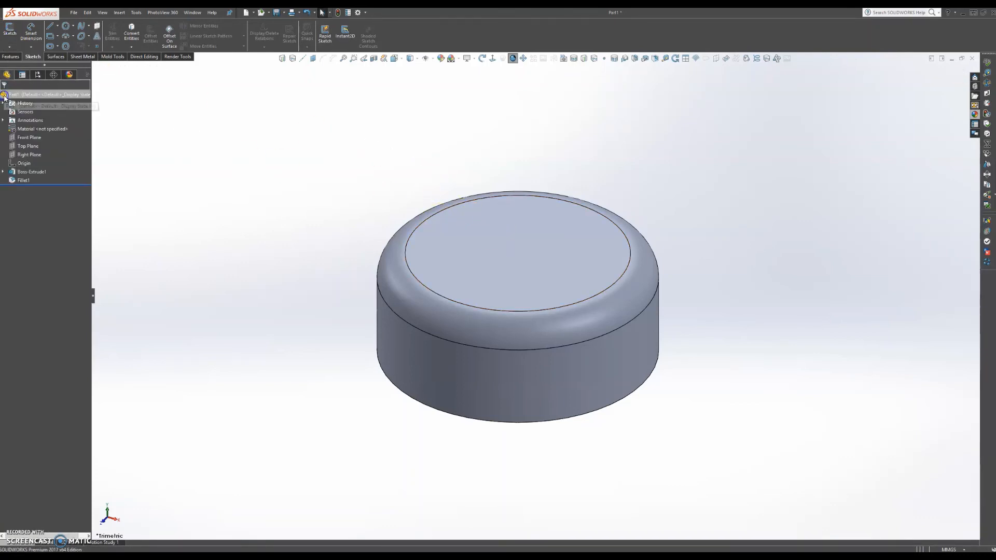
left_click(490, 232)
left_click(529, 210)
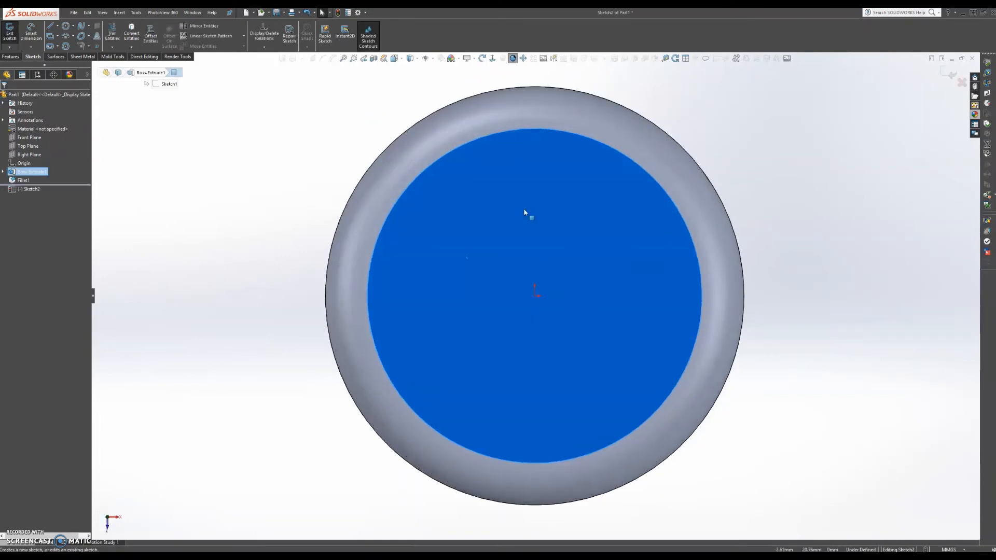
Sketch a circle centred on the origin of the upper face and set its radius to 20 mm.
left_click(65, 26)
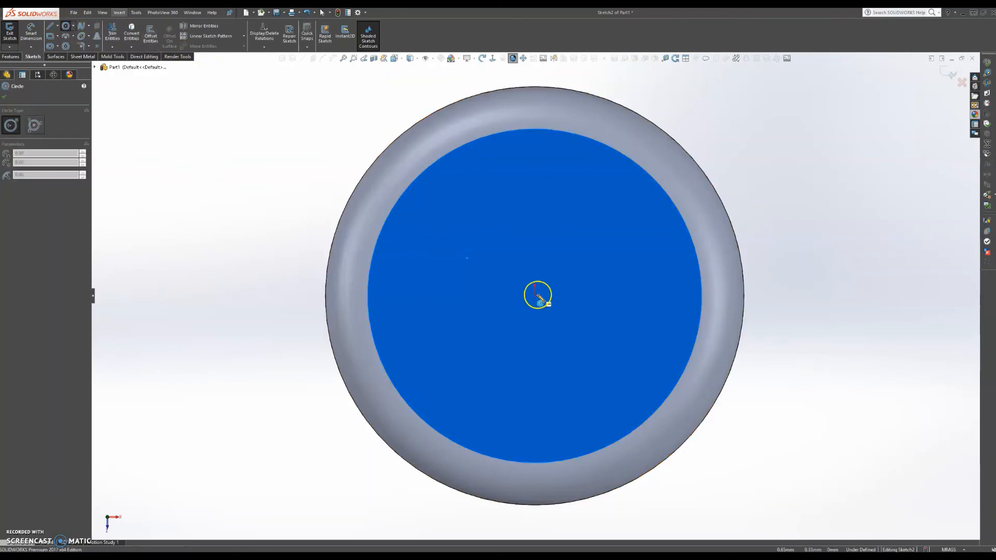
left_click(535, 296)
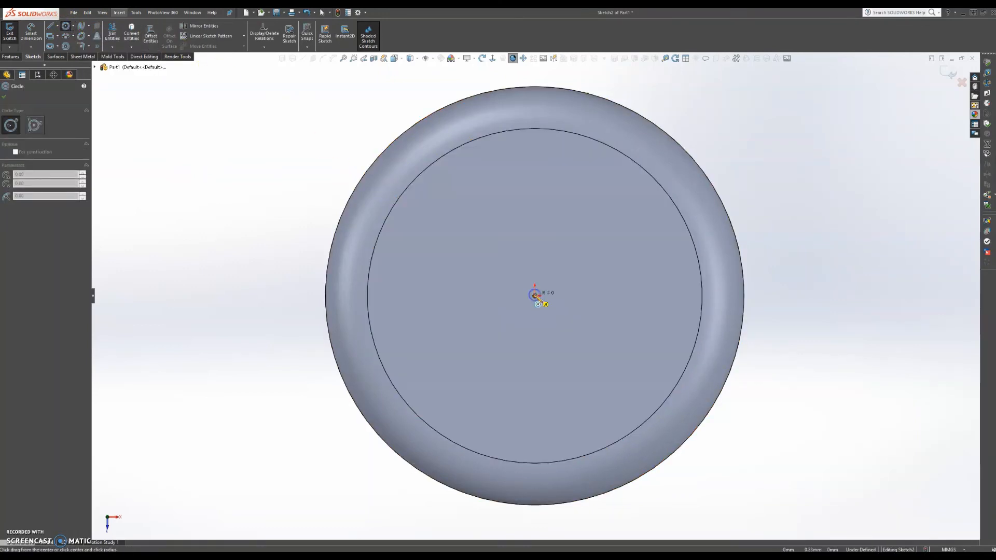
left_click(603, 358)
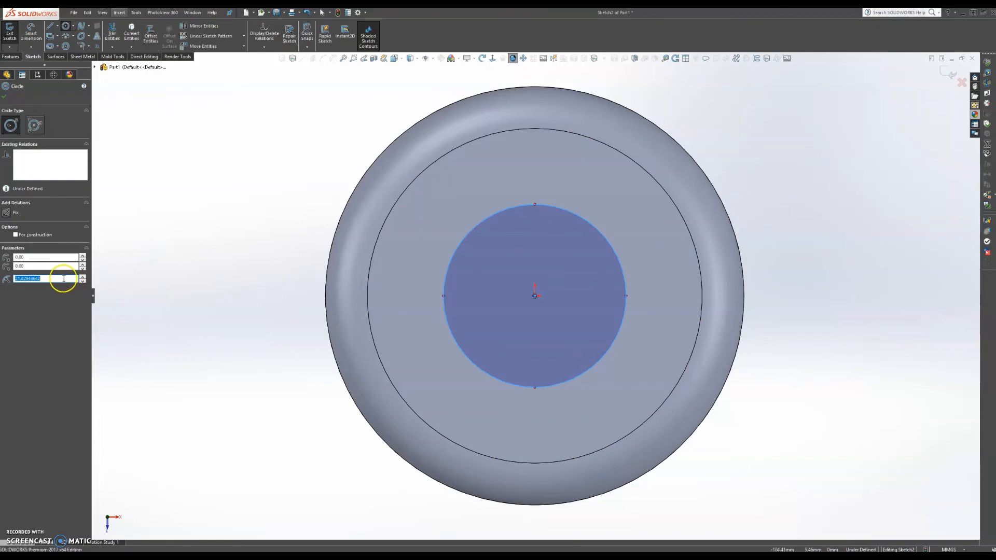
type("20")
left_click(5, 96)
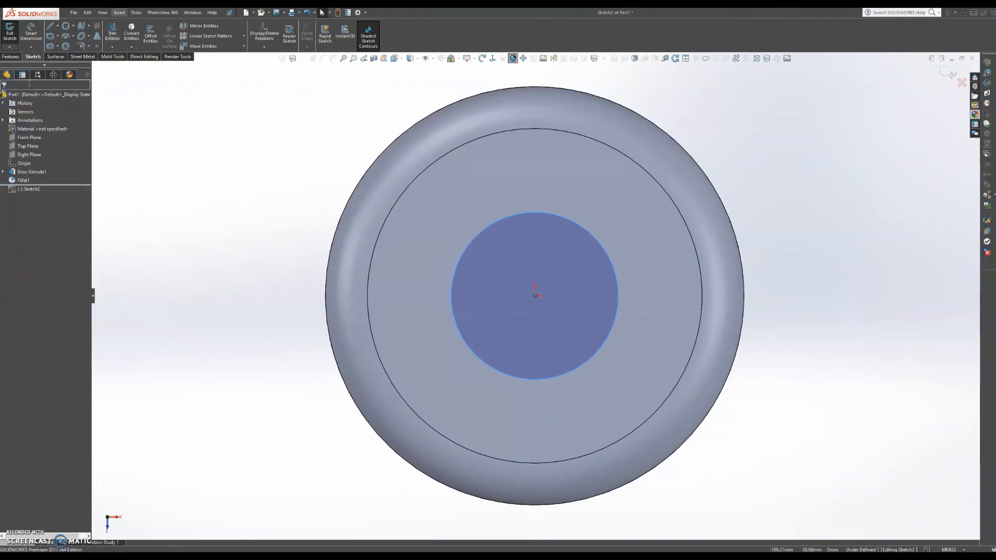
Cut the 20 mm radius circle through the whole cylinder with an Extruded Cut using the Through All end condition.
left_click(20, 62)
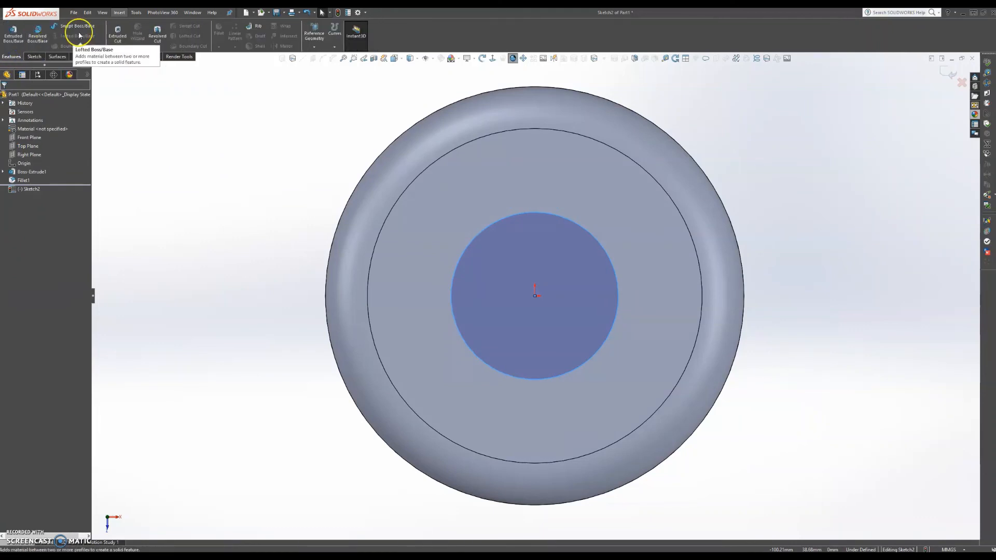
left_click(118, 38)
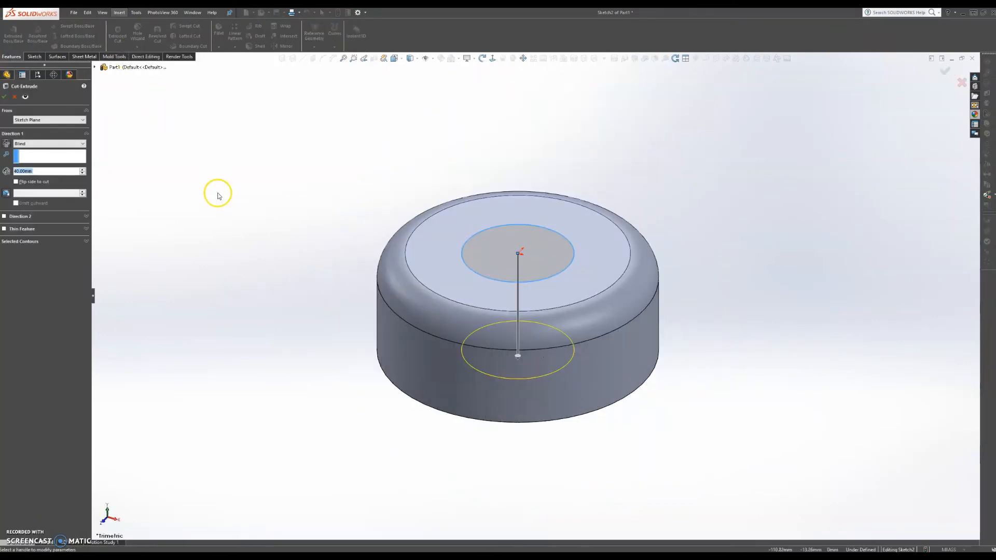
left_click(83, 144)
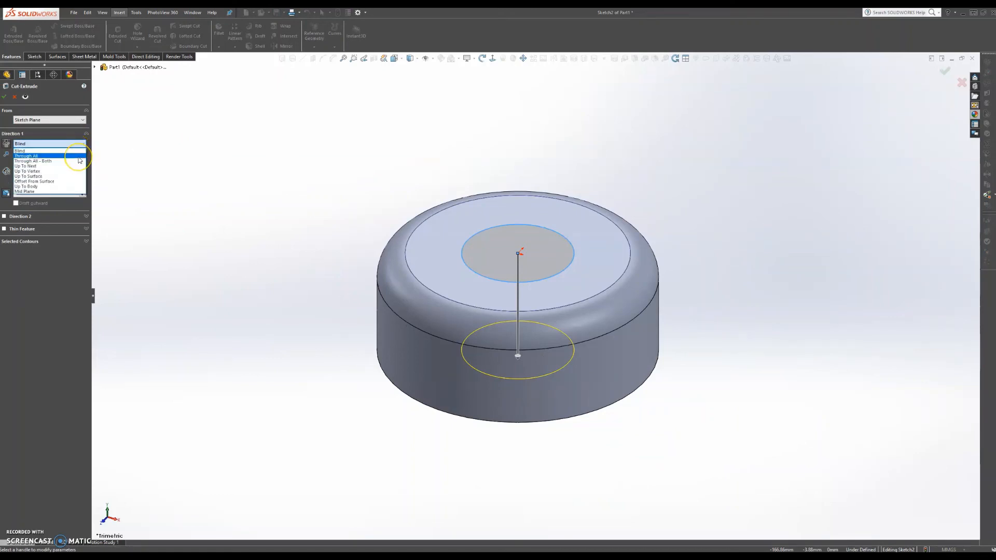
left_click(79, 156)
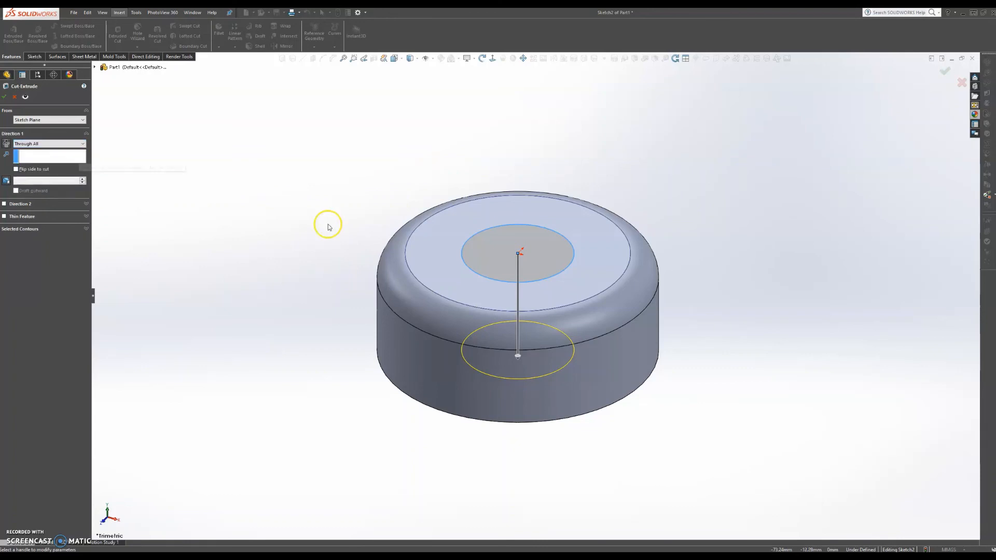
middle_click_drag(256, 189, 242, 279)
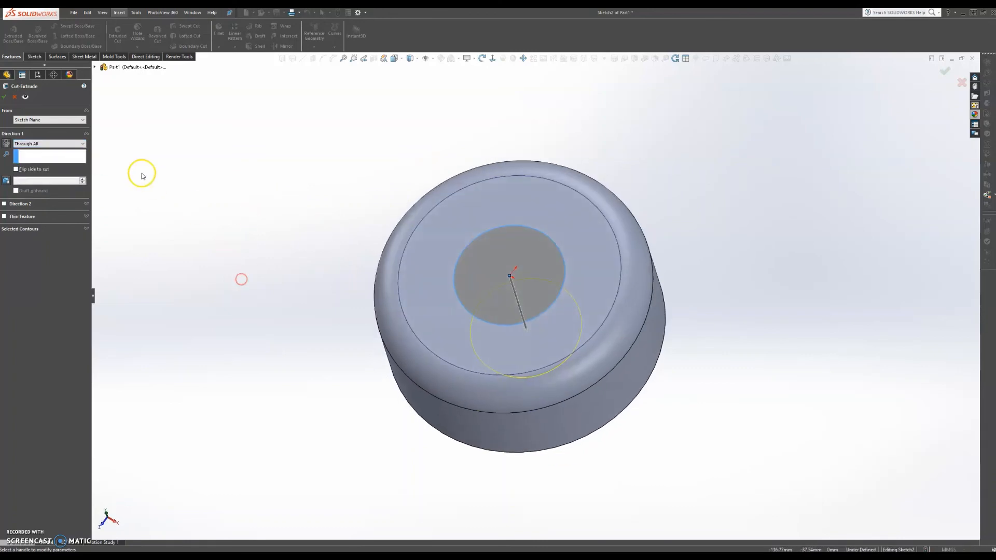
left_click(5, 97)
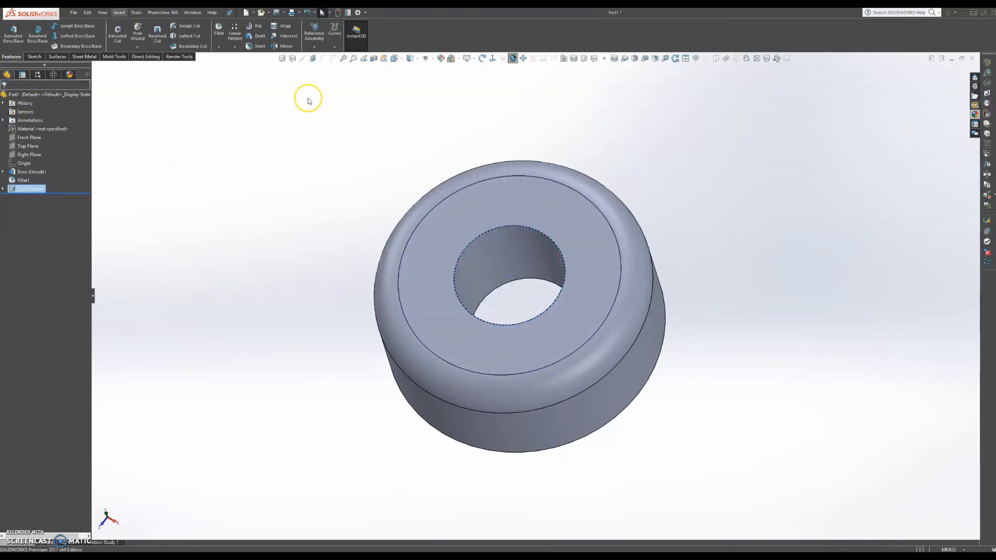
left_click(378, 98)
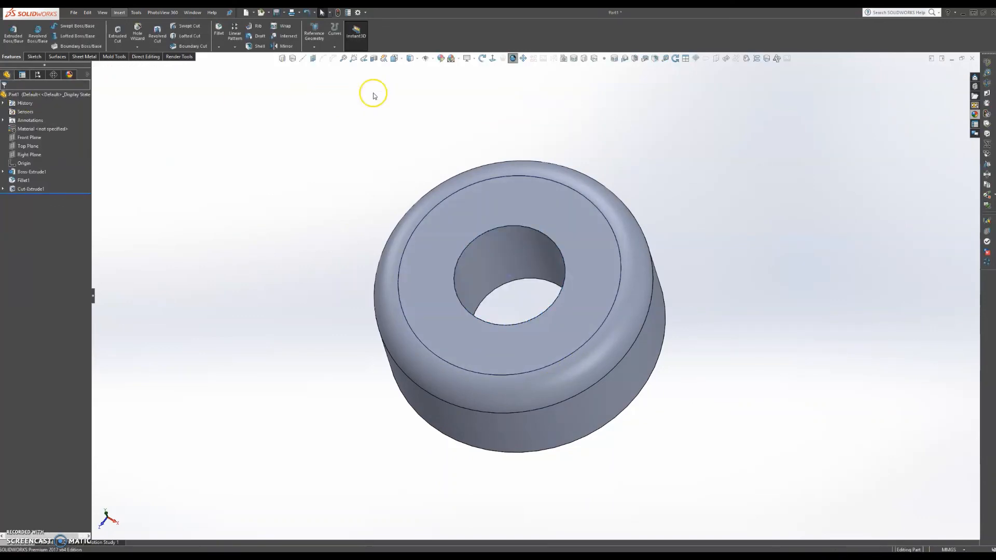
Save the part to the Desktop as part1 and close the document.
left_click(285, 15)
left_click(289, 31)
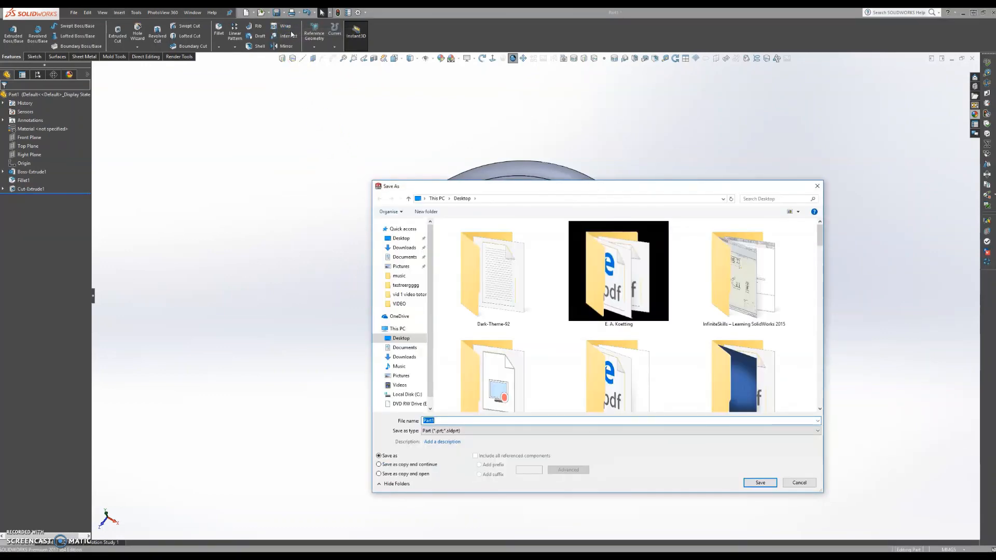
left_click(404, 239)
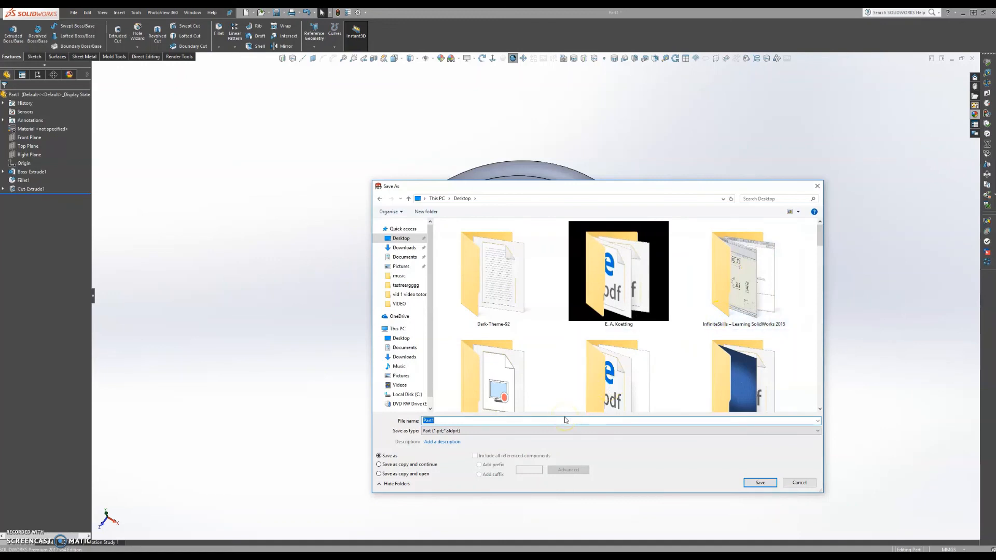
type("part1")
left_click(760, 482)
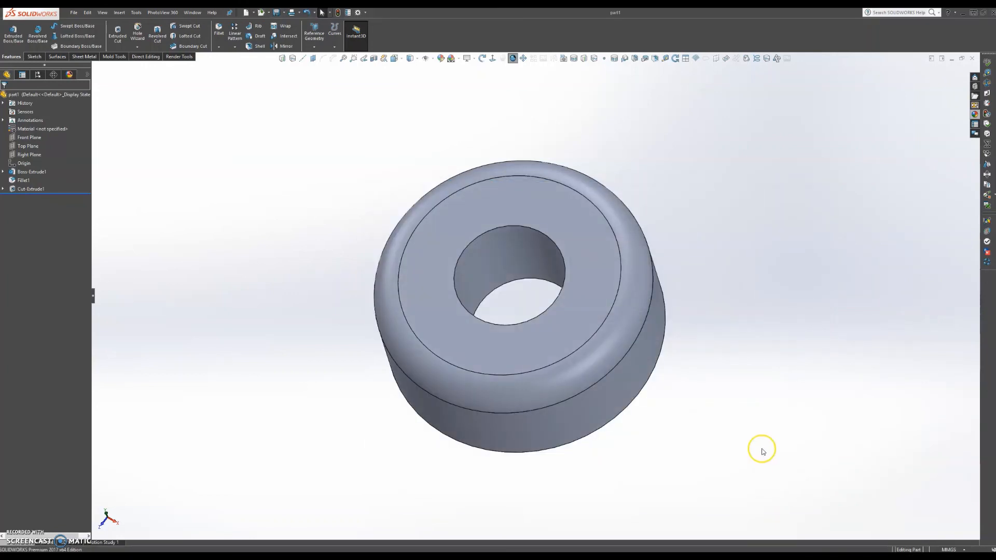
left_click(973, 58)
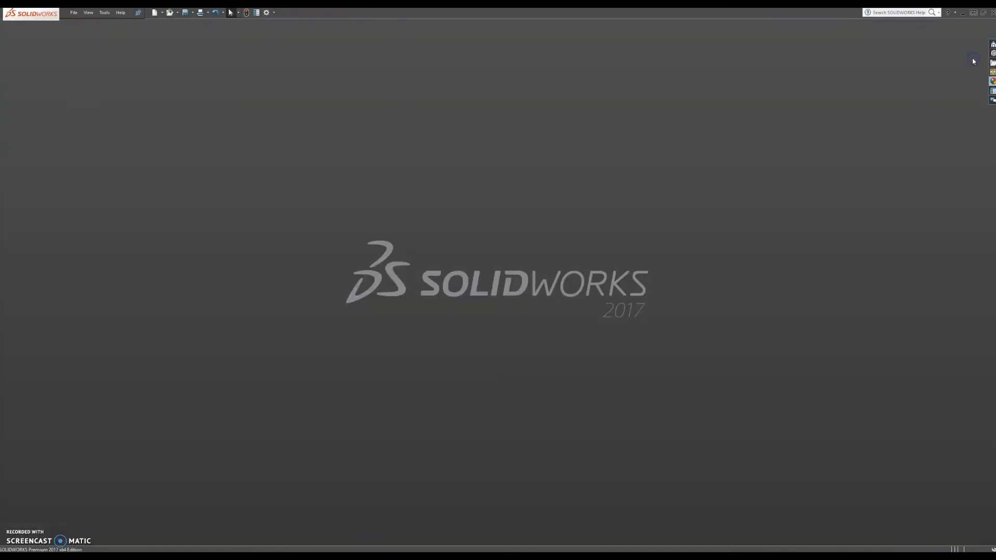